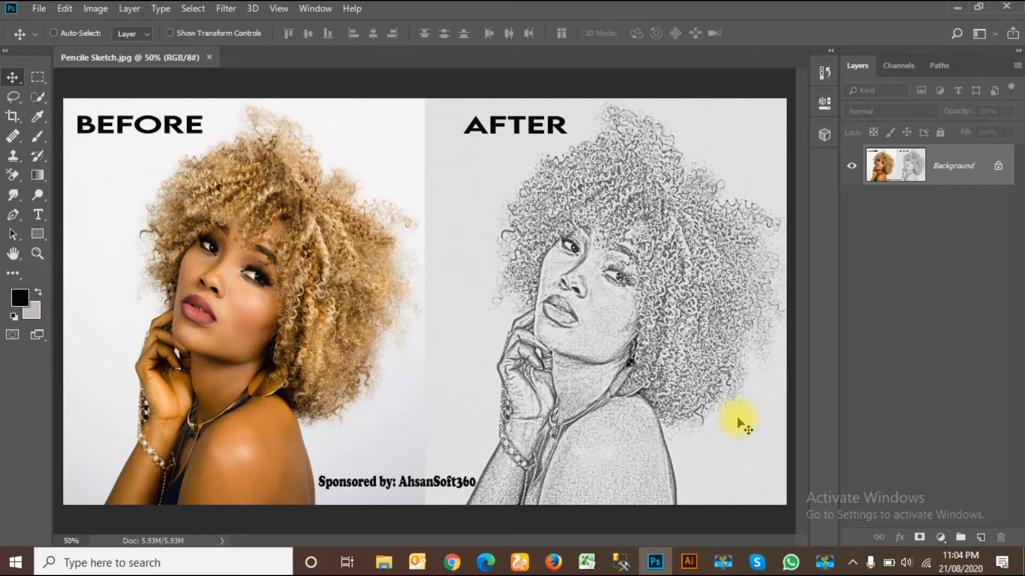
- Open the Subject image from the Desktop folder and fit it to the window
{"action": "key", "text": "ctrl+o"}
{"action": "key", "text": "ctrl+o"}
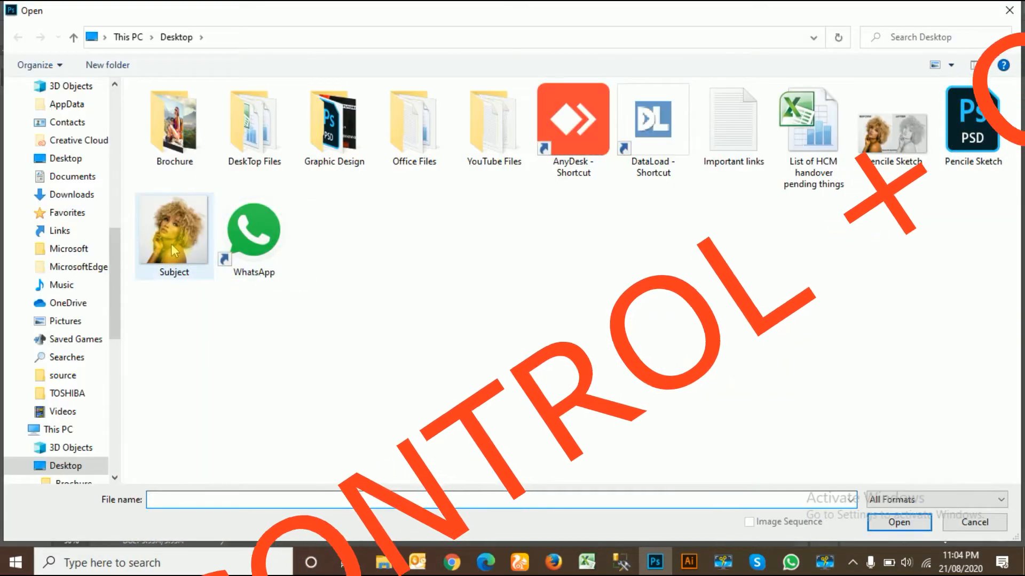
{"action": "left_click", "coordinate": [899, 523]}
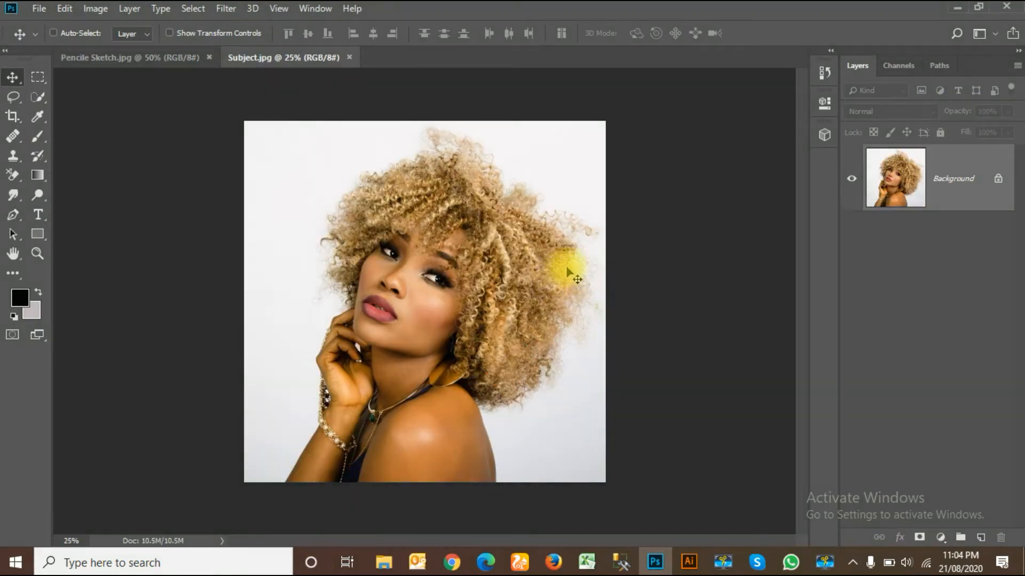
{"action": "key", "text": "ctrl+0"}
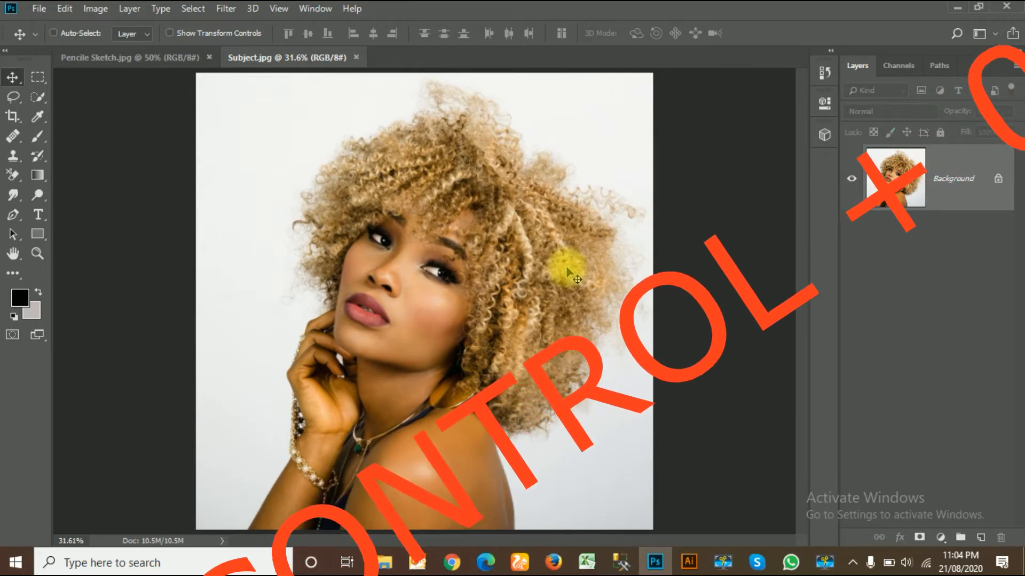
- Unlock the Background layer and duplicate it
{"action": "left_click", "coordinate": [998, 181]}
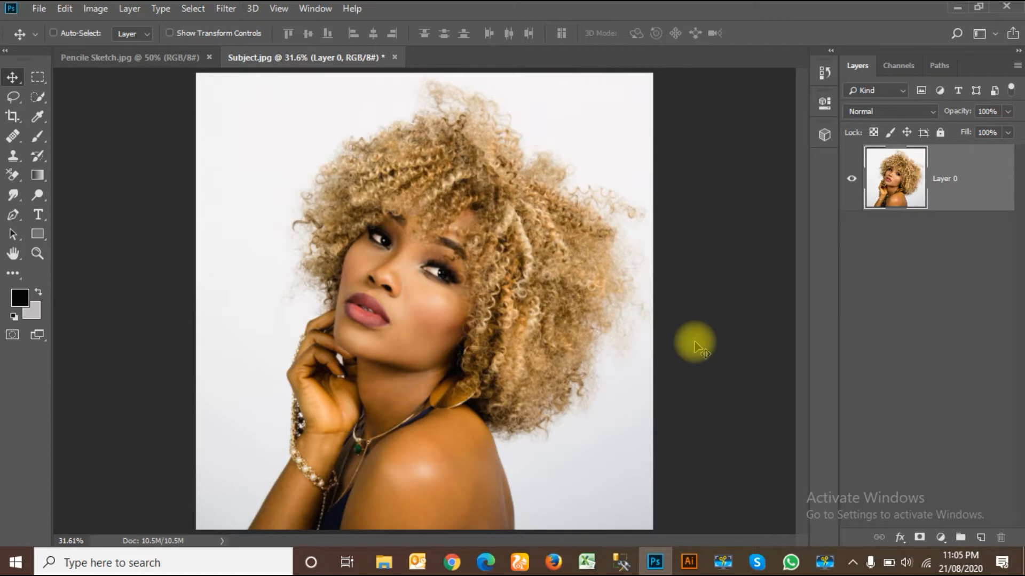
{"action": "key", "text": "ctrl+j"}
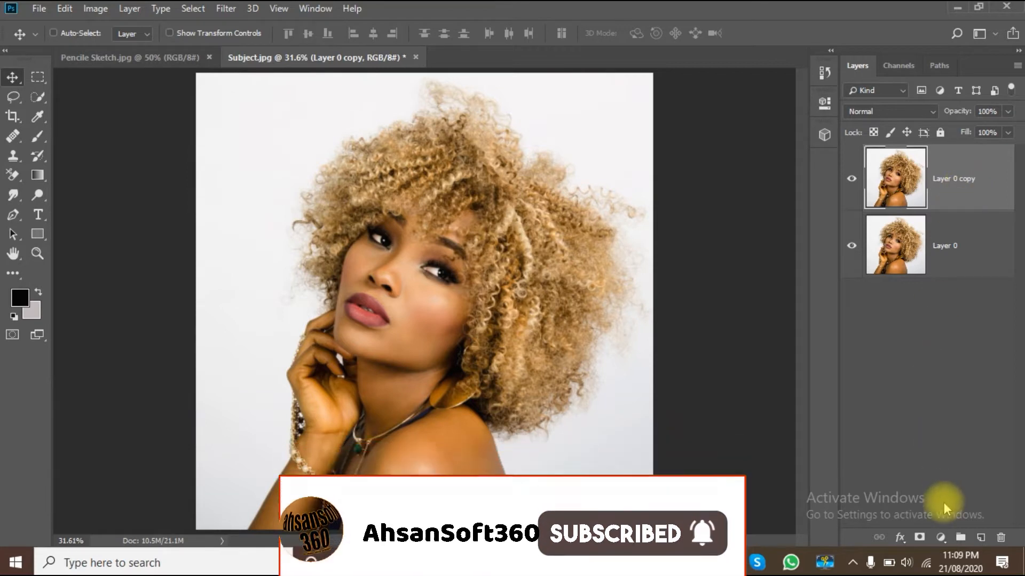
- Add a Hue/Saturation adjustment layer on top of the duplicate layer with Saturation set to -100
{"action": "left_click", "coordinate": [941, 537]}
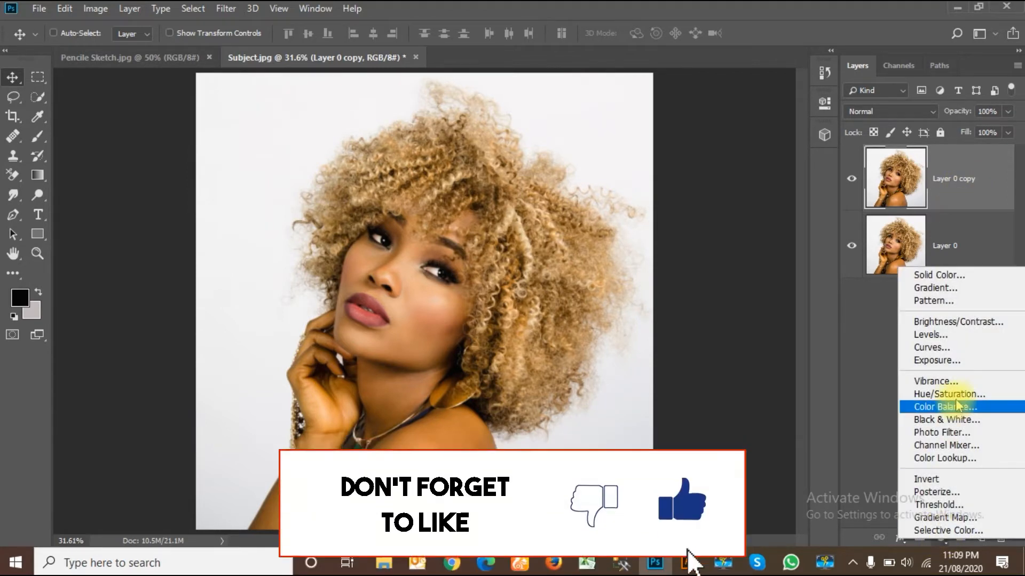
{"action": "left_click", "coordinate": [949, 394]}
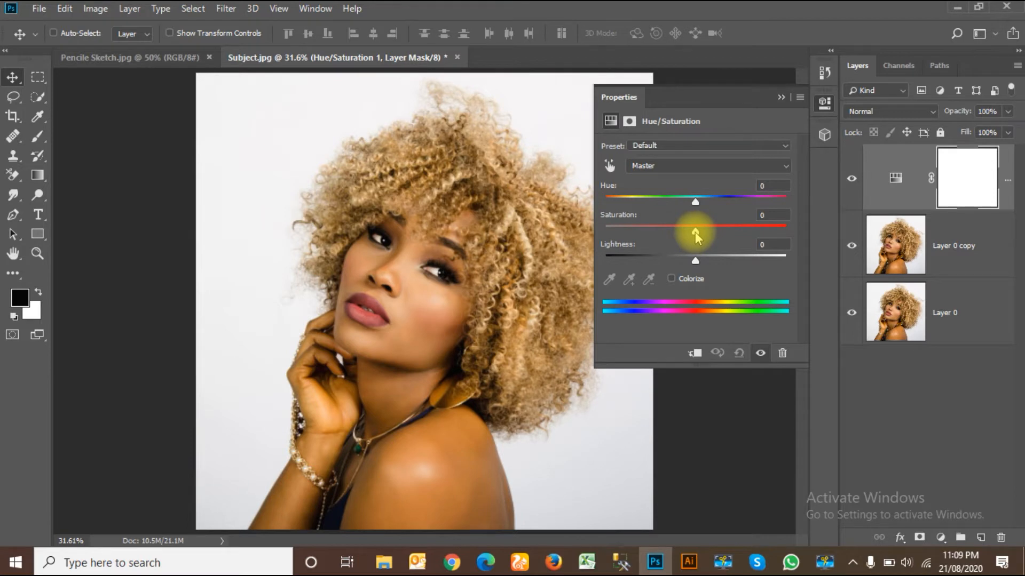
{"action": "left_click_drag", "start_coordinate": [695, 232], "coordinate": [584, 232]}
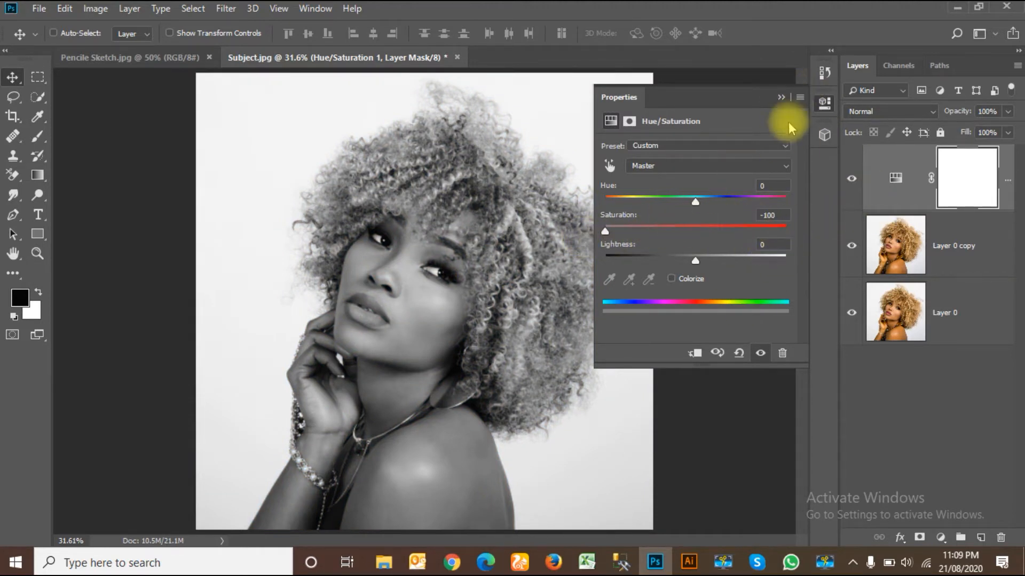
{"action": "left_click", "coordinate": [782, 98]}
- Invert the colours of Layer 0 copy and set its blend mode to Color Dodge
{"action": "left_click", "coordinate": [963, 241]}
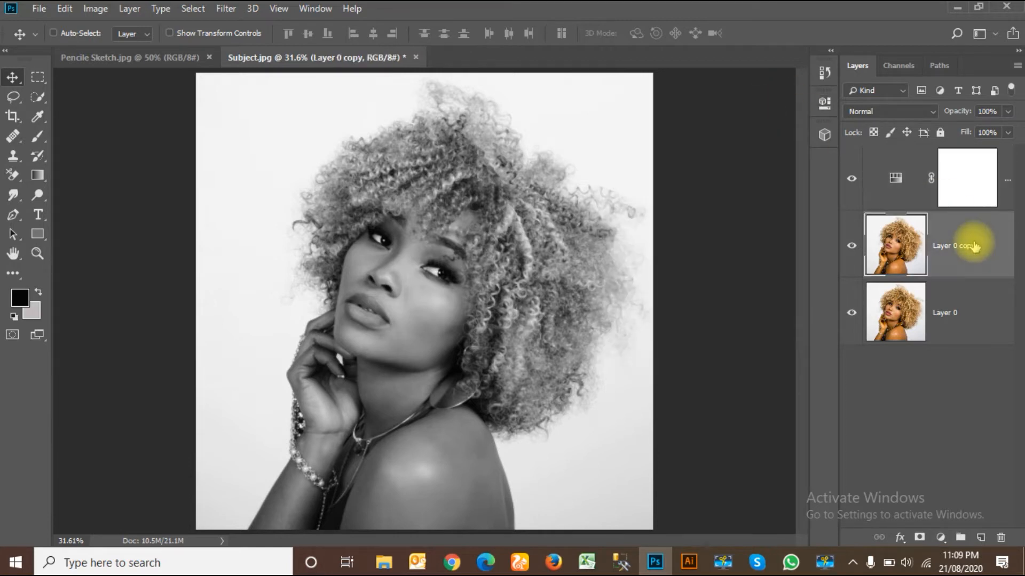
{"action": "left_click", "coordinate": [993, 178]}
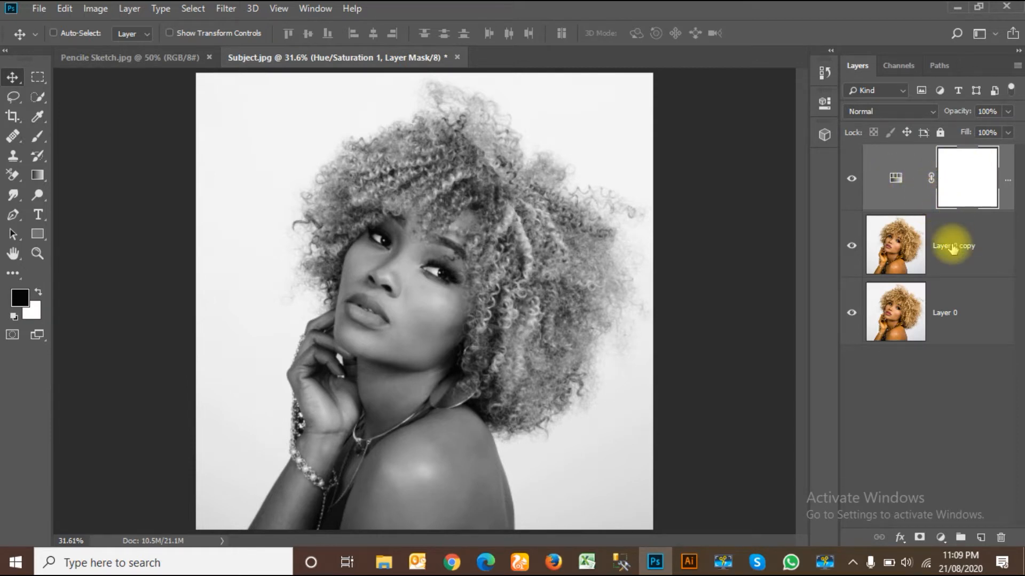
{"action": "left_click", "coordinate": [980, 247]}
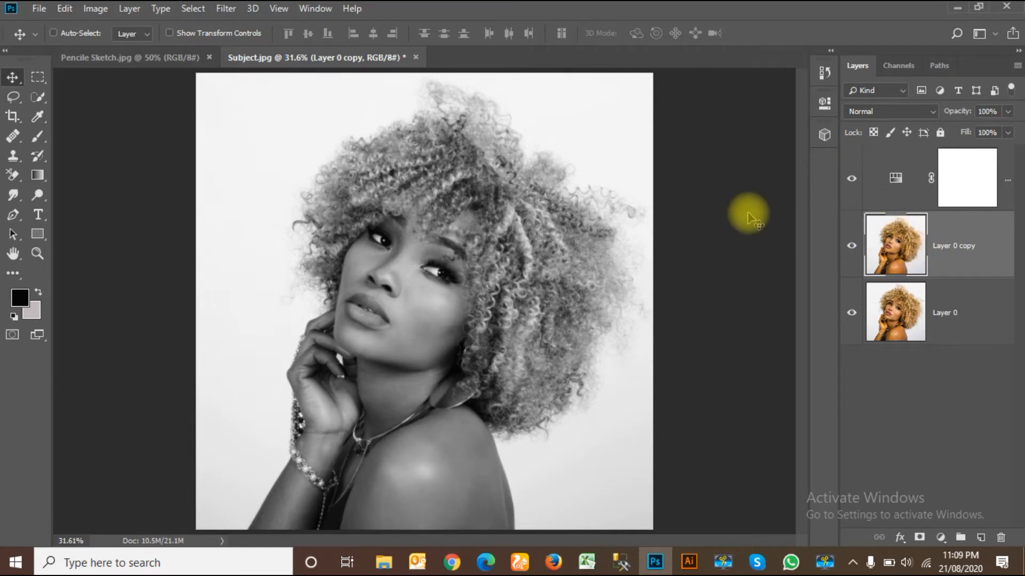
{"action": "key", "text": "ctrl+i"}
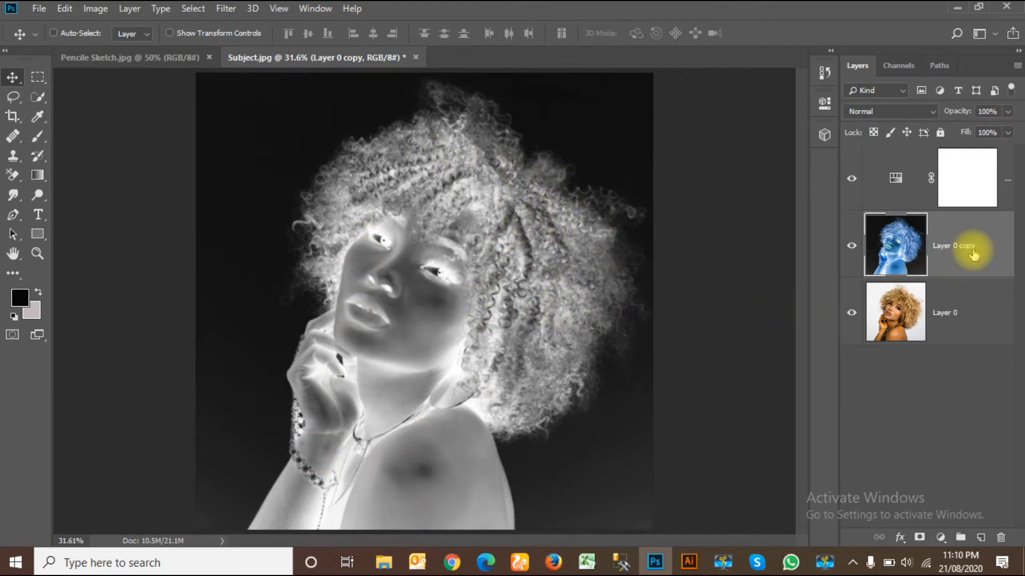
{"action": "left_click", "coordinate": [892, 111]}
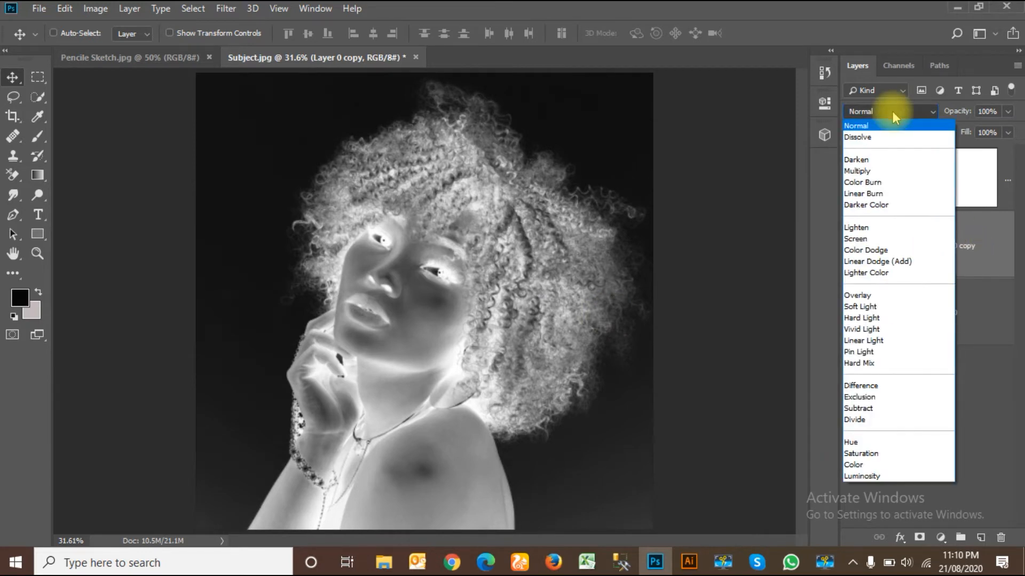
{"action": "left_click", "coordinate": [914, 250]}
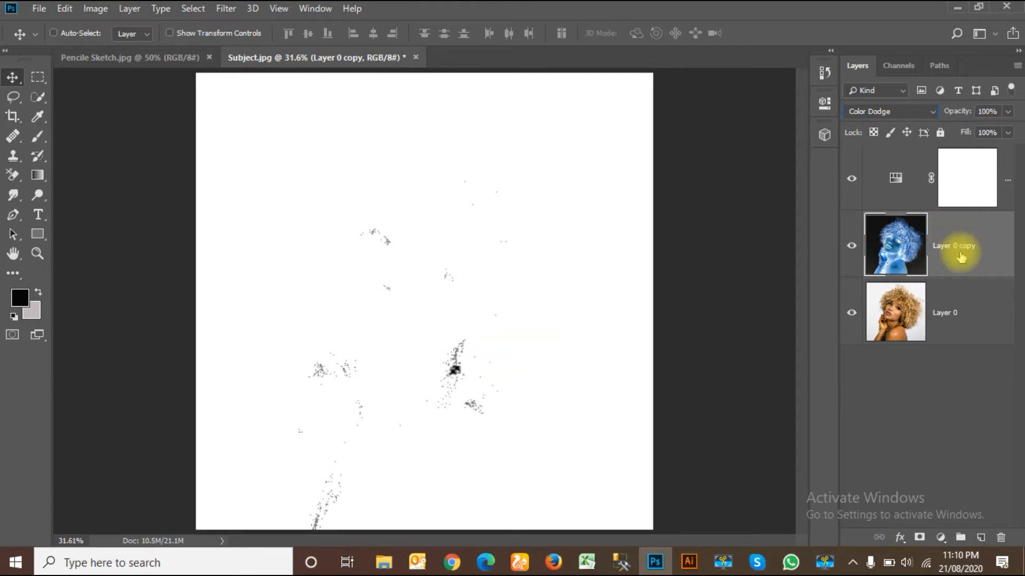
- Apply a Gaussian Blur with a radius of 5.6 pixels to Layer 0 copy
{"action": "left_click", "coordinate": [227, 9]}
{"action": "mouse_move", "coordinate": [292, 182]}
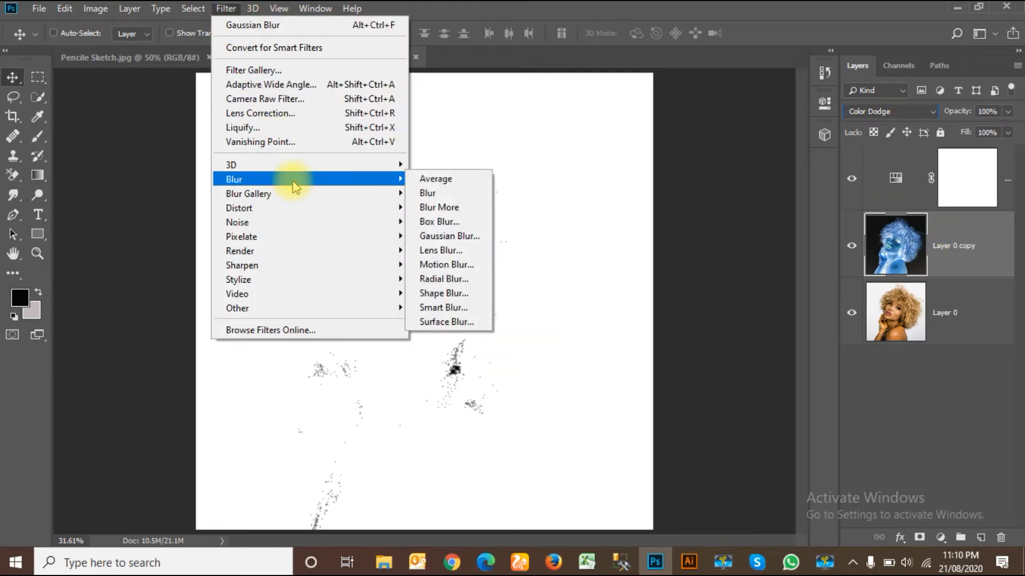
{"action": "left_click", "coordinate": [463, 236]}
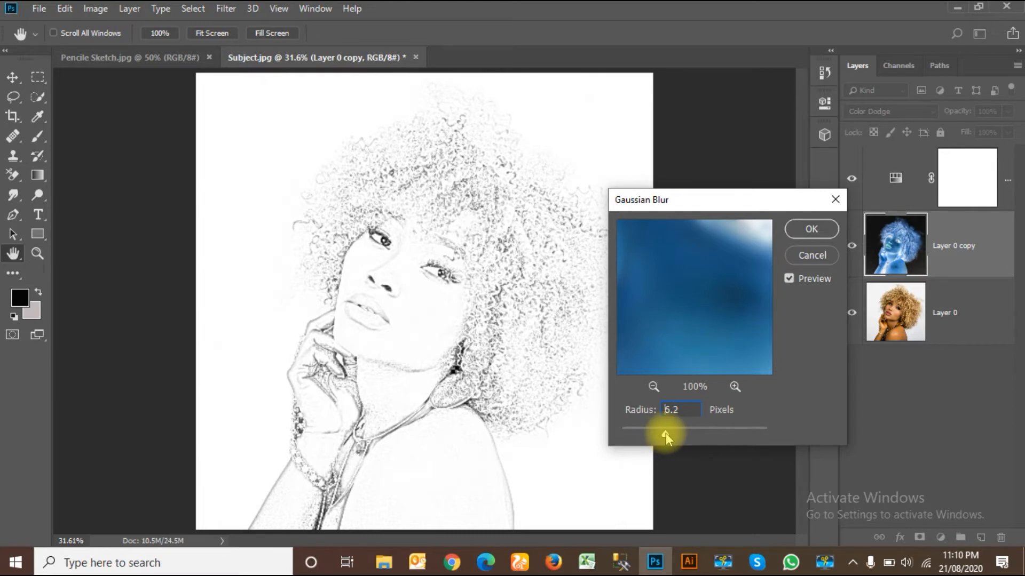
{"action": "left_click_drag", "start_coordinate": [669, 433], "coordinate": [664, 435]}
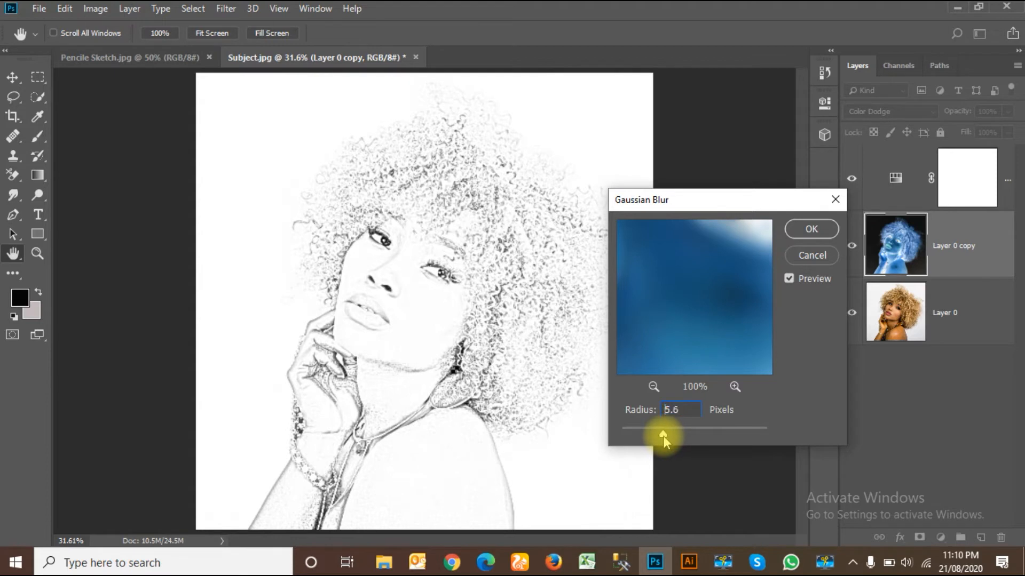
{"action": "left_click_drag", "start_coordinate": [664, 437], "coordinate": [663, 437]}
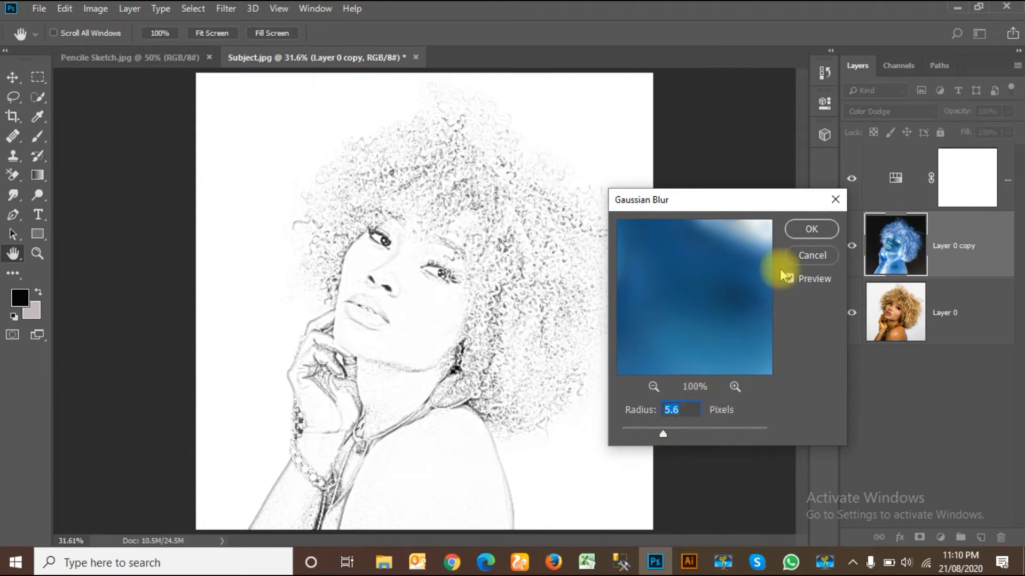
{"action": "left_click", "coordinate": [810, 229]}
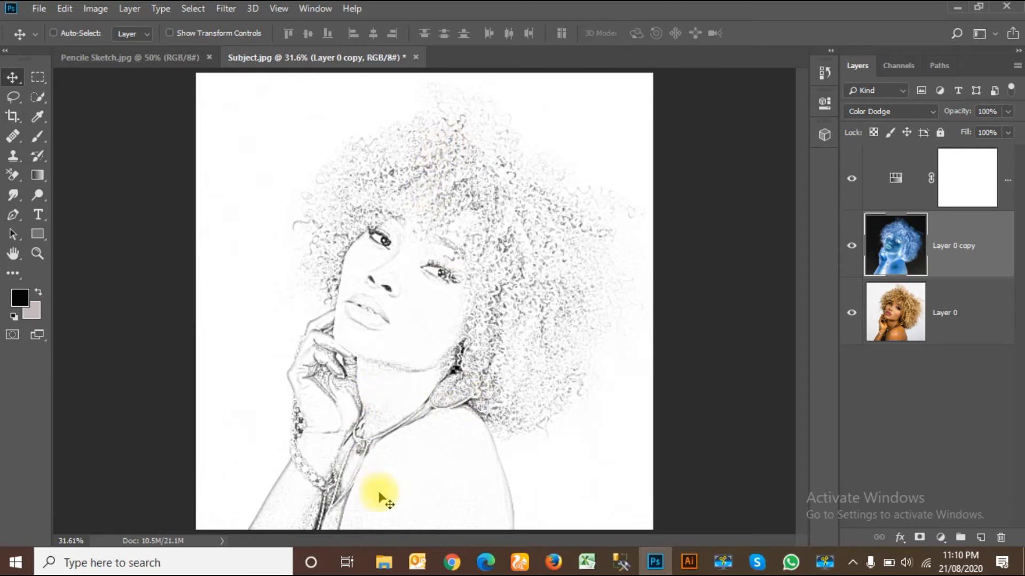
- Add a Levels adjustment layer directly above Layer 0 copy with the white input level set to 231
{"action": "left_click", "coordinate": [940, 537]}
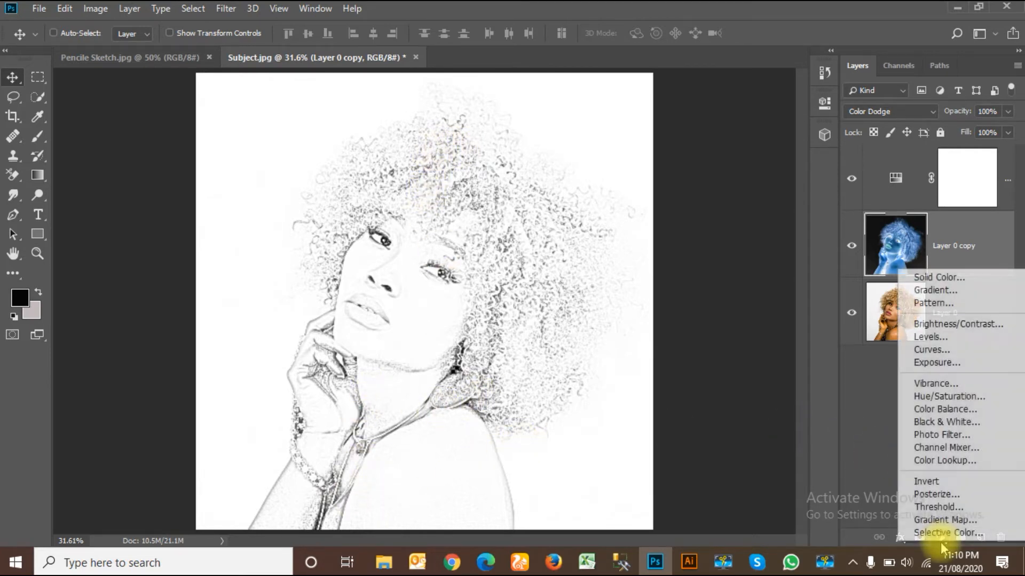
{"action": "left_click", "coordinate": [961, 231]}
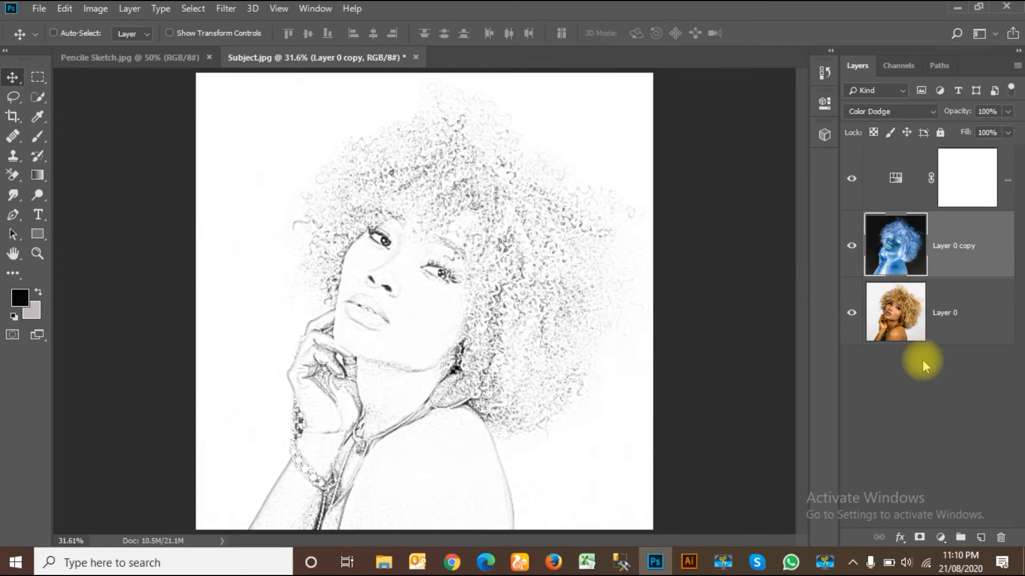
{"action": "left_click", "coordinate": [939, 539]}
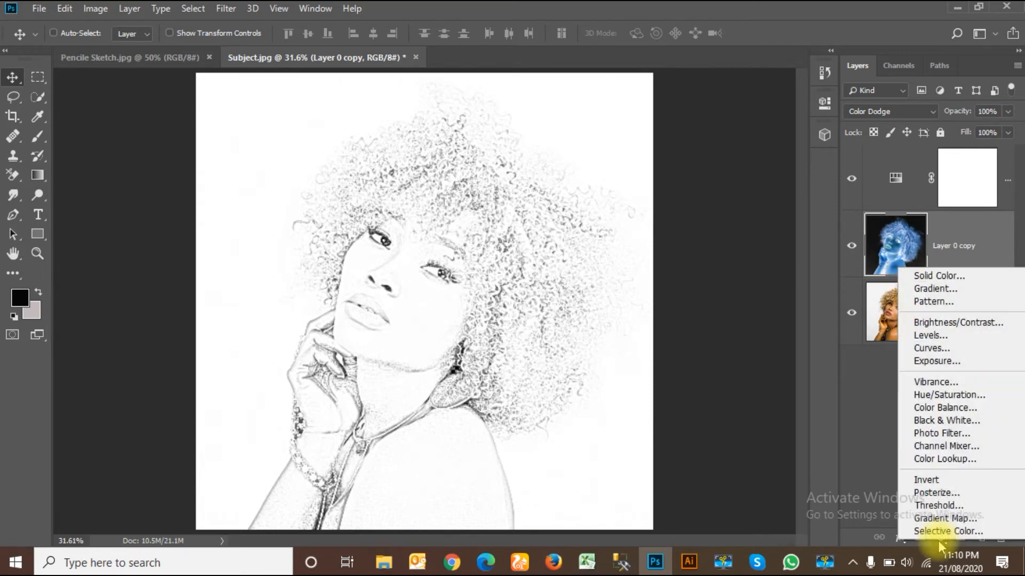
{"action": "left_click", "coordinate": [945, 335]}
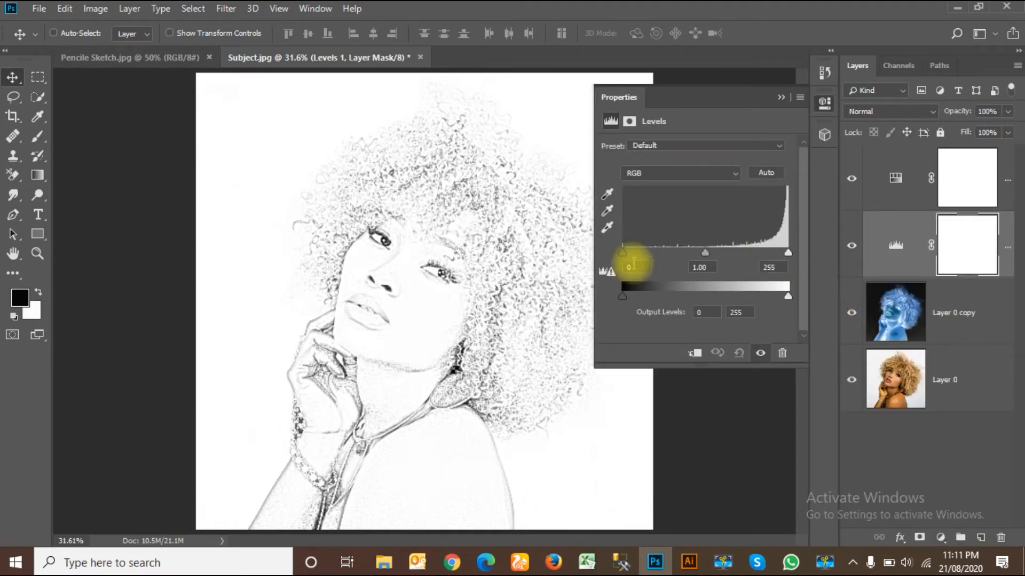
{"action": "left_click_drag", "start_coordinate": [787, 250], "coordinate": [771, 249]}
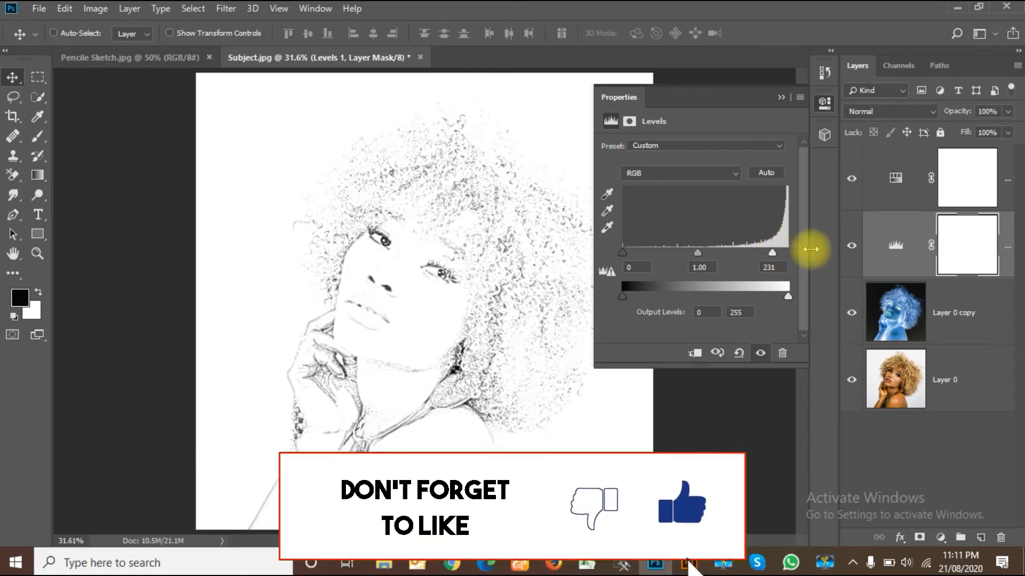
{"action": "left_click", "coordinate": [781, 97]}
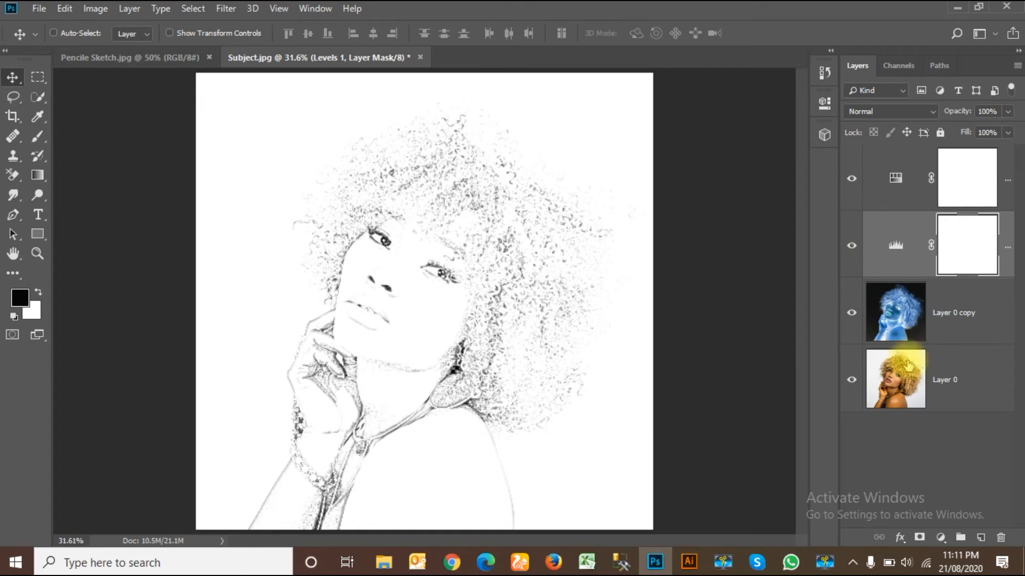
- Add a Curves adjustment layer directly above Layer 0 copy and bend the RGB curve down steeply near the highlights with two points to darken the lines
{"action": "left_click", "coordinate": [988, 338]}
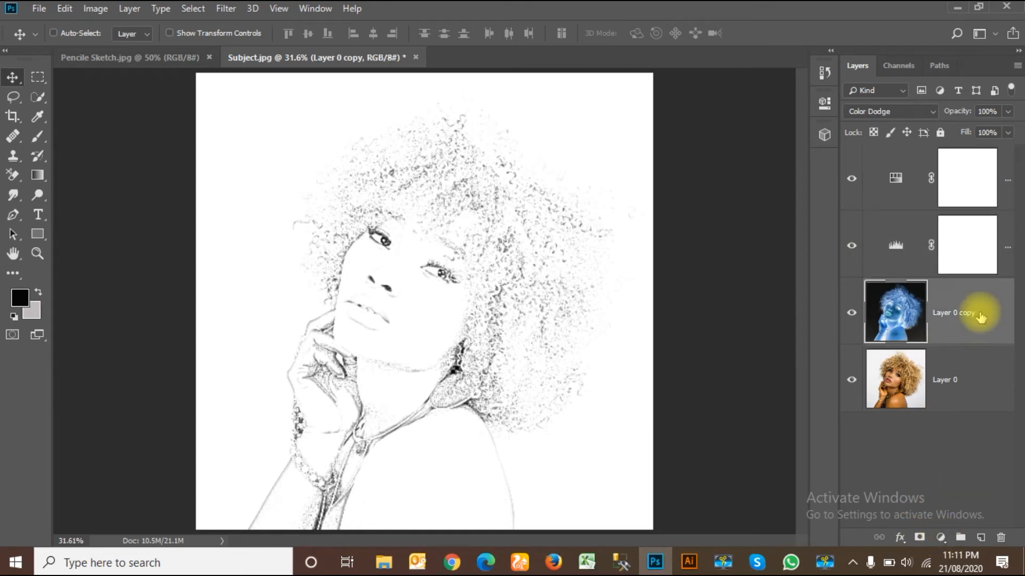
{"action": "left_click", "coordinate": [939, 537]}
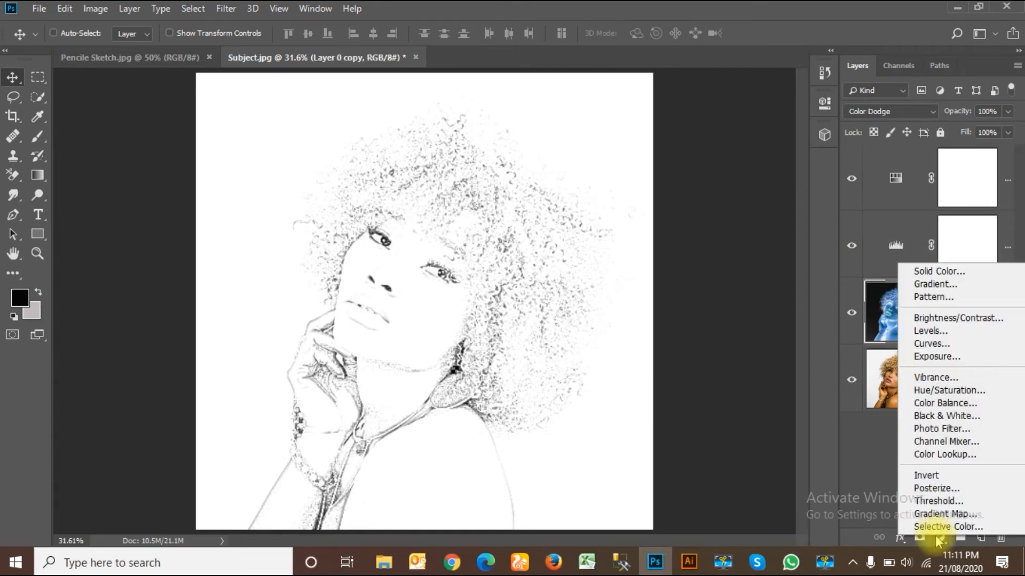
{"action": "left_click", "coordinate": [946, 345]}
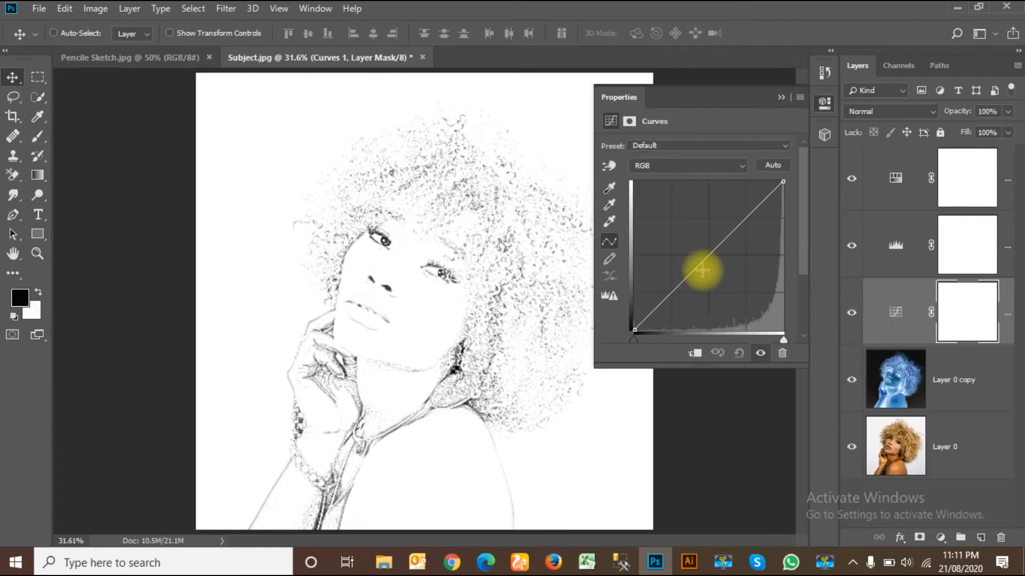
{"action": "left_click_drag", "start_coordinate": [694, 268], "coordinate": [734, 317]}
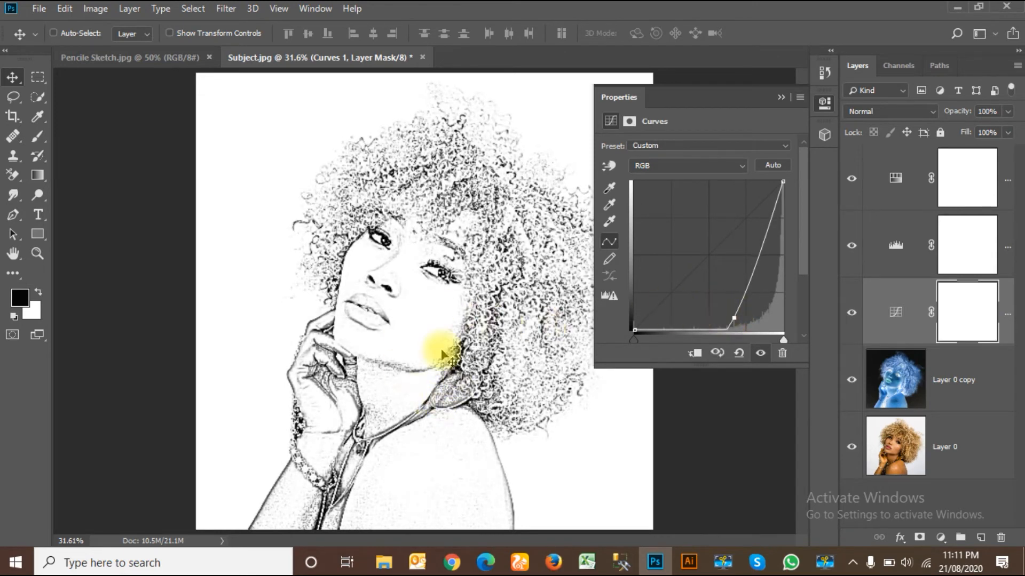
{"action": "left_click_drag", "start_coordinate": [755, 252], "coordinate": [764, 280]}
{"action": "left_click_drag", "start_coordinate": [734, 318], "coordinate": [751, 324]}
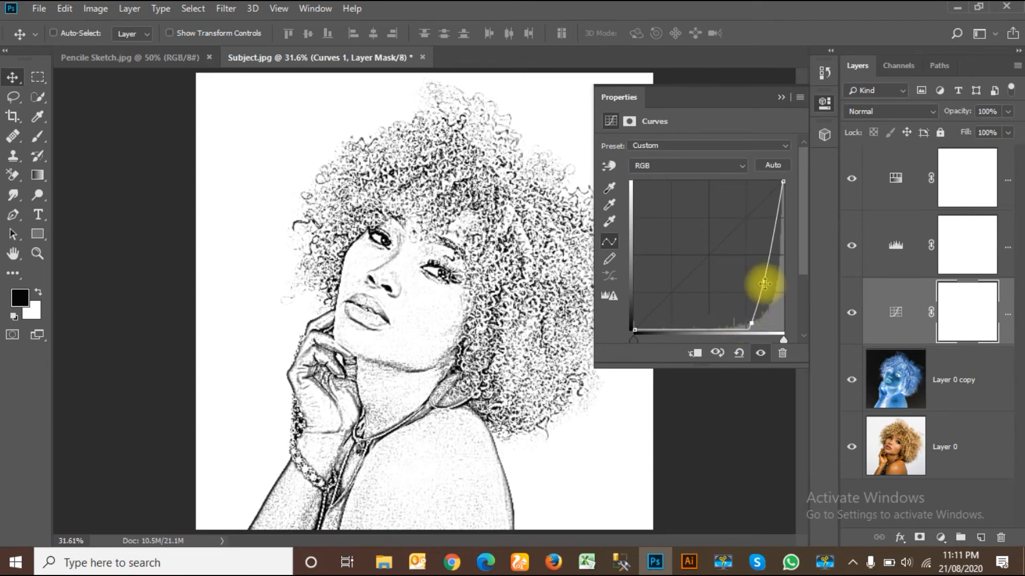
{"action": "left_click_drag", "start_coordinate": [764, 281], "coordinate": [773, 283]}
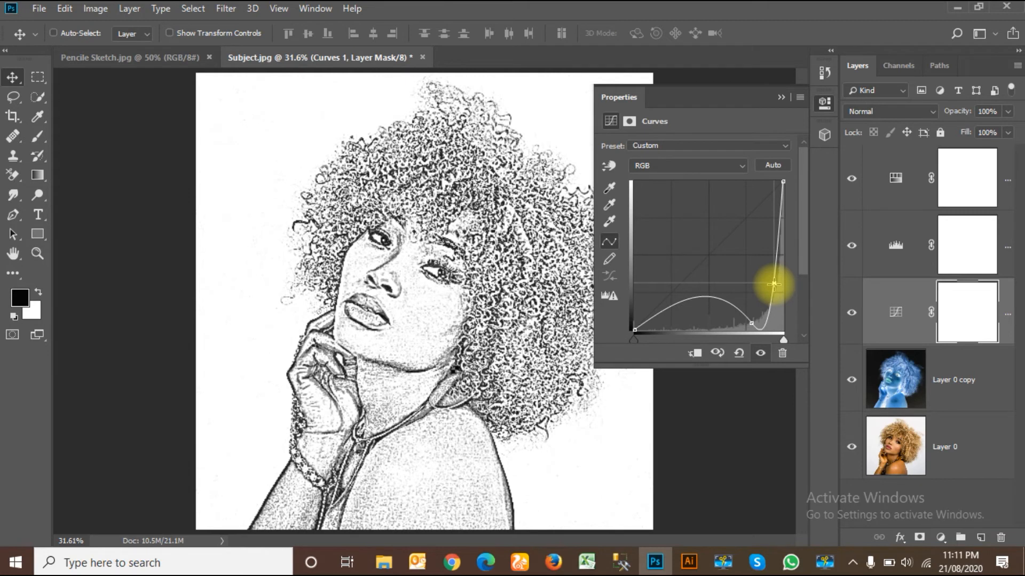
{"action": "left_click_drag", "start_coordinate": [772, 284], "coordinate": [774, 282]}
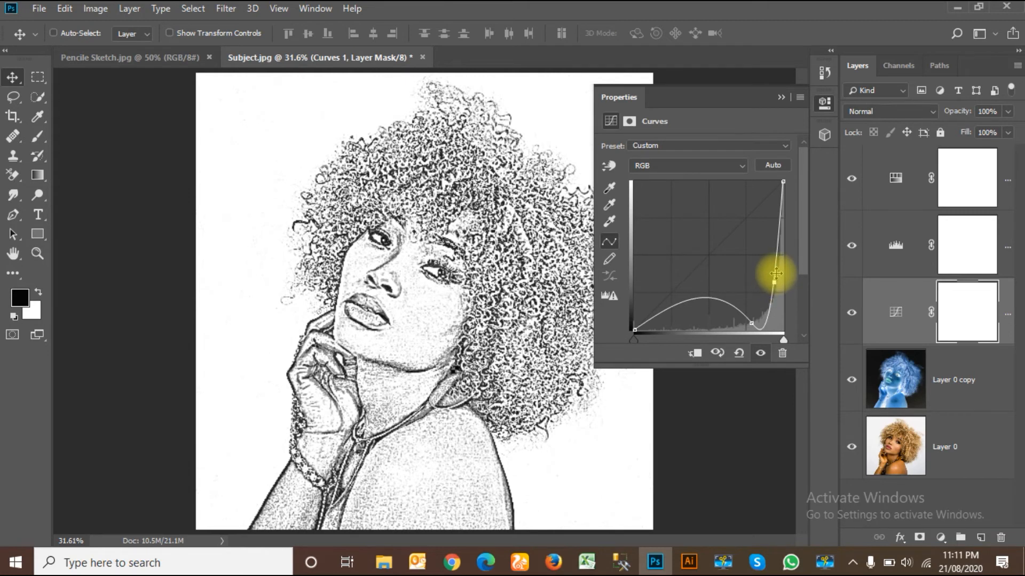
{"action": "left_click", "coordinate": [783, 97]}
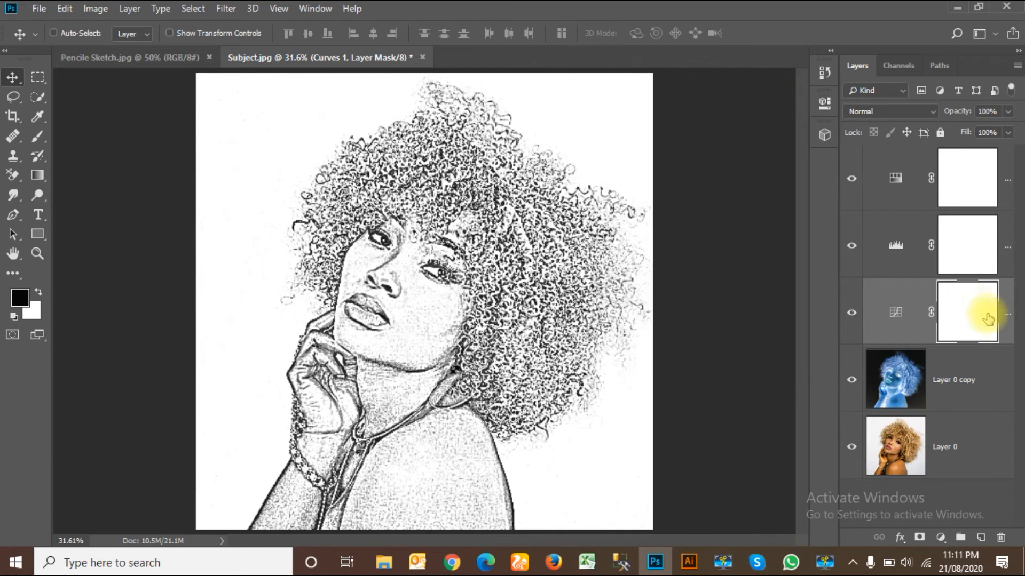
- Set the Levels adjustment layer's white input level to 214 and its midtone level to 0.49
{"action": "left_click", "coordinate": [958, 244]}
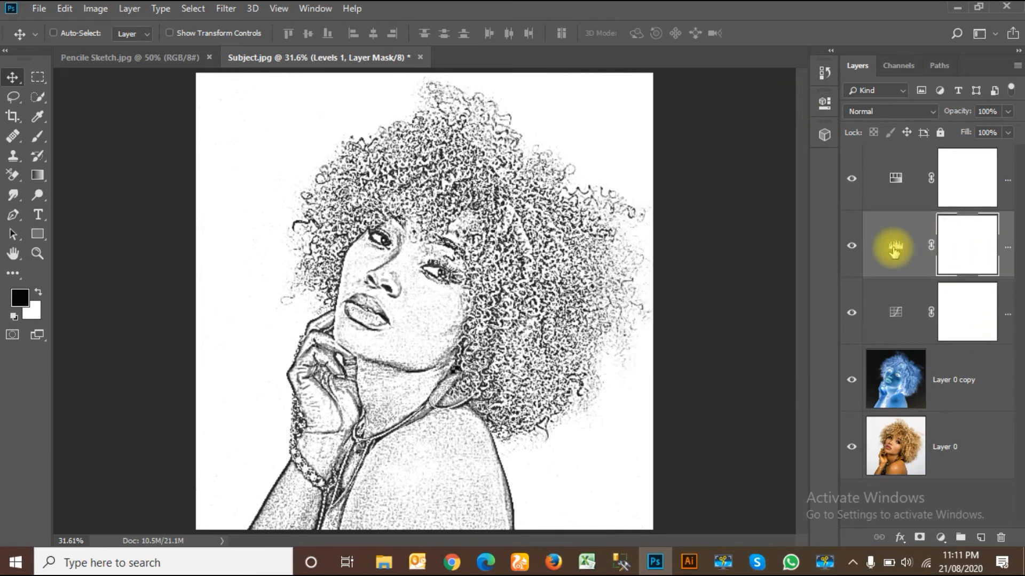
{"action": "double_click", "coordinate": [894, 249]}
{"action": "left_click_drag", "start_coordinate": [772, 254], "coordinate": [761, 253]}
{"action": "left_click_drag", "start_coordinate": [692, 253], "coordinate": [722, 255]}
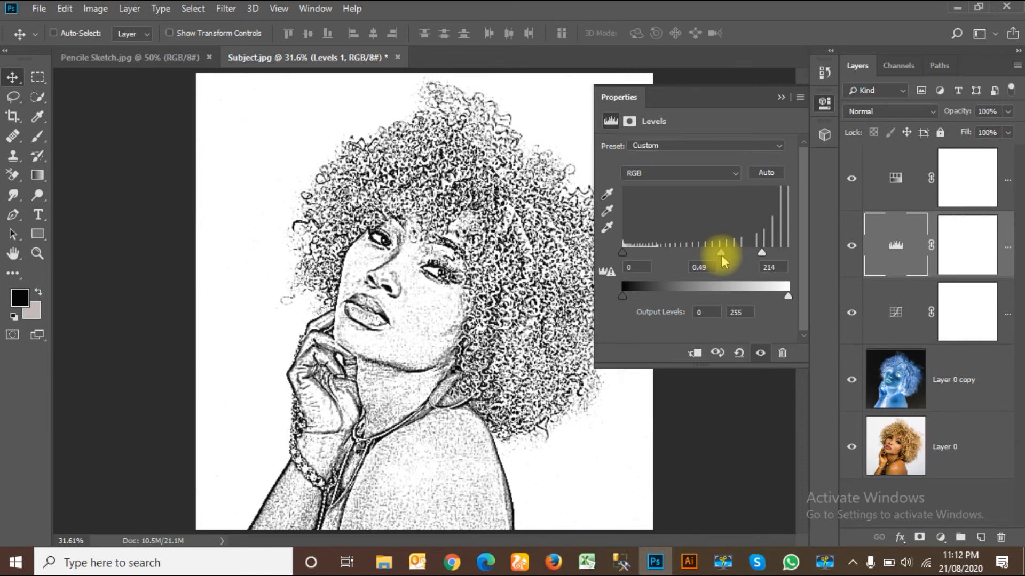
- Set the Levels adjustment layer's black input level to 63 and collapse its properties
{"action": "left_click_drag", "start_coordinate": [625, 252], "coordinate": [663, 255]}
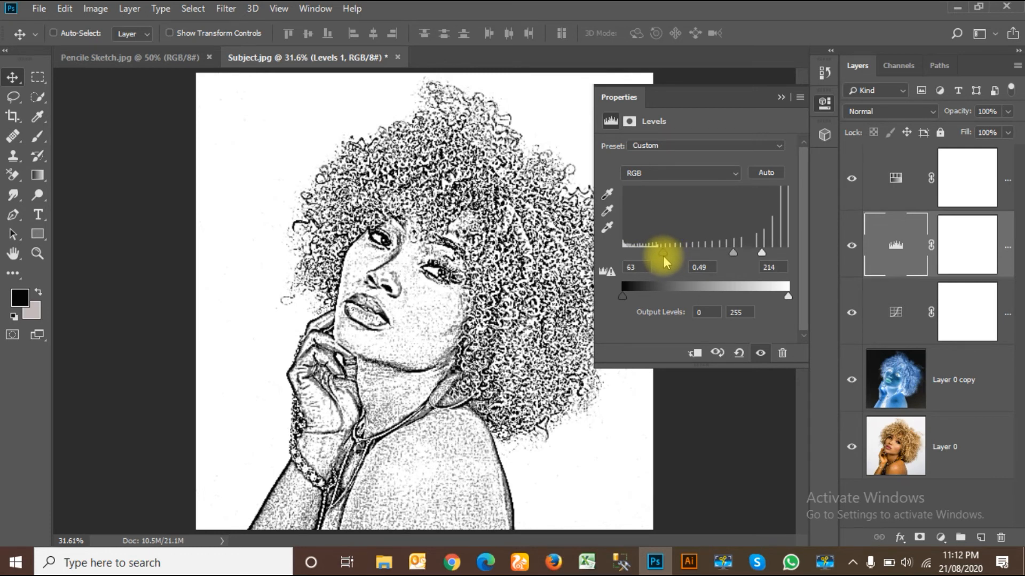
{"action": "left_click", "coordinate": [782, 98]}
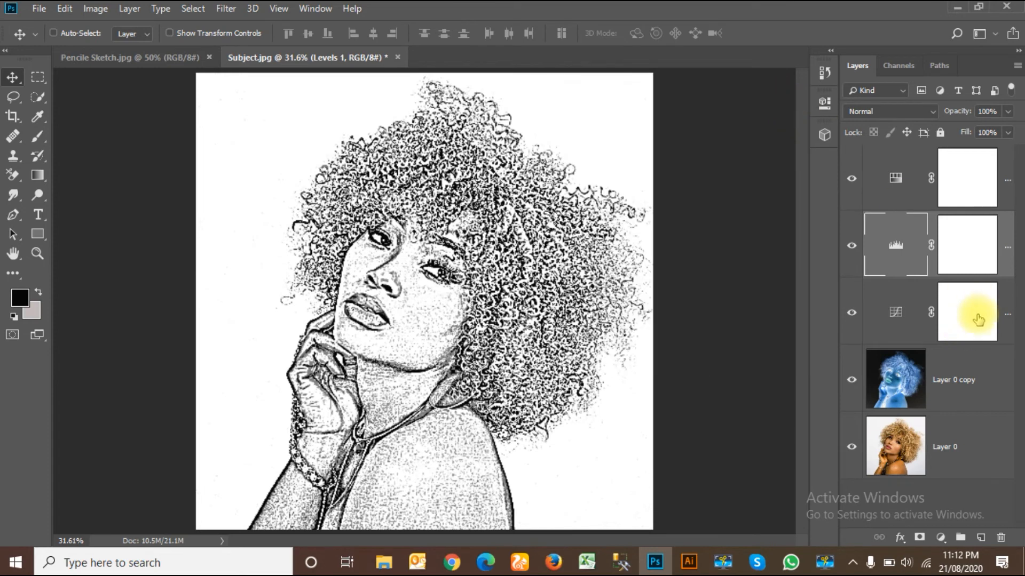
- Go through the layers of the Subject sketch and compare the result with the before-and-after image in Pencile Sketch.jpg
{"action": "left_click", "coordinate": [966, 382]}
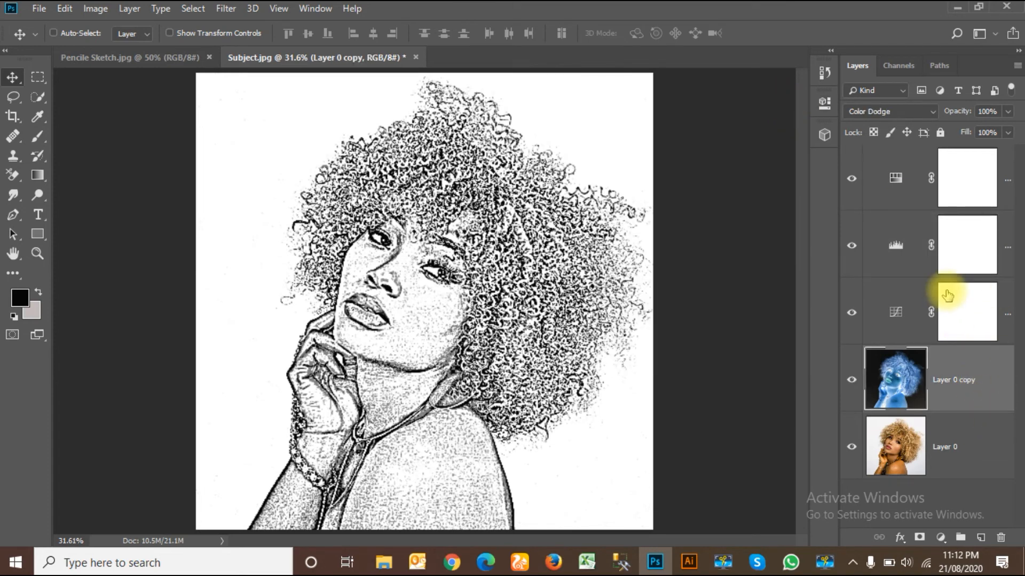
{"action": "left_click", "coordinate": [910, 304]}
{"action": "left_click", "coordinate": [859, 234]}
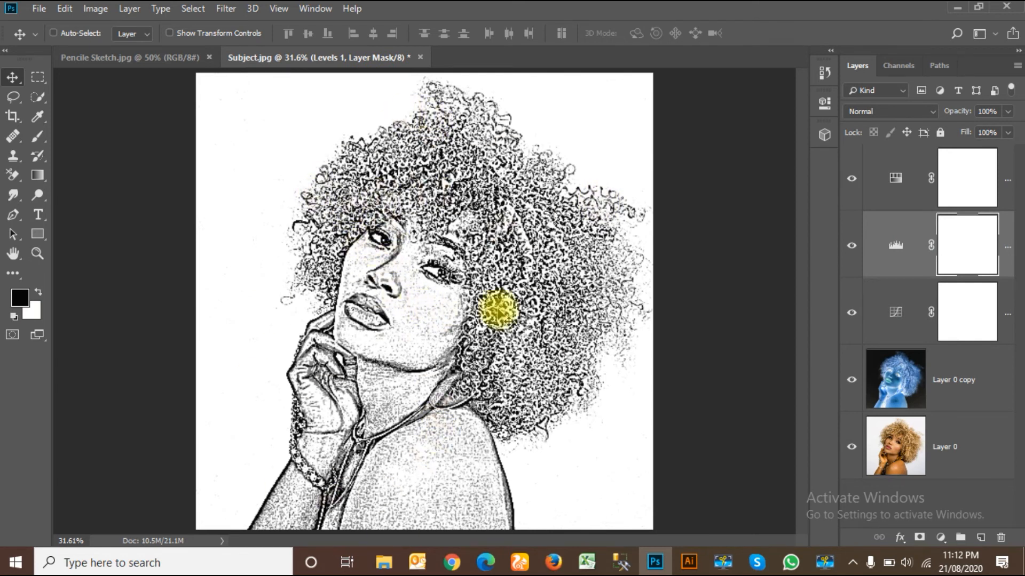
{"action": "left_click", "coordinate": [159, 58]}
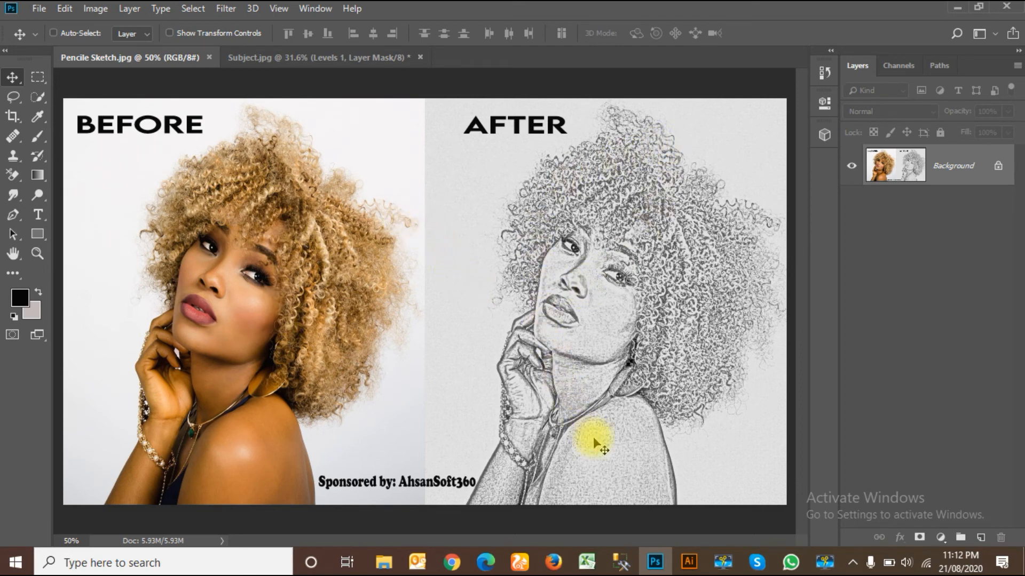
{"action": "left_click", "coordinate": [368, 57]}
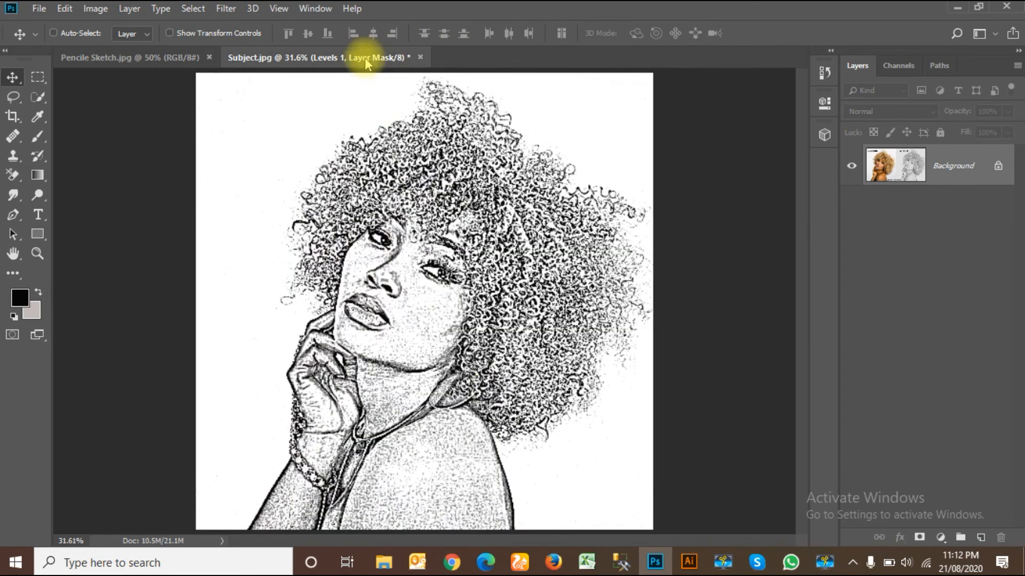